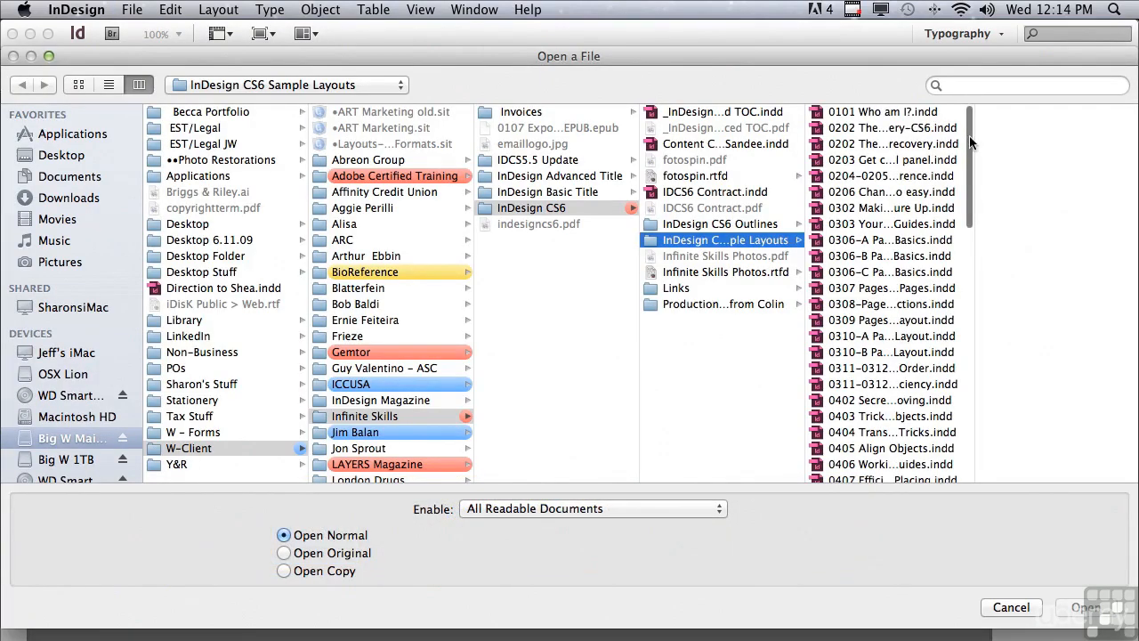
Open the document "1001 The Ins & Outs of Linking Text Frames.indd" from the InDesign CS6 Sample Layouts folder
{"action": "scroll", "coordinate": [961, 307], "scroll_direction": "down", "scroll_amount": 10}
{"action": "scroll", "coordinate": [961, 307], "scroll_direction": "down", "scroll_amount": 5}
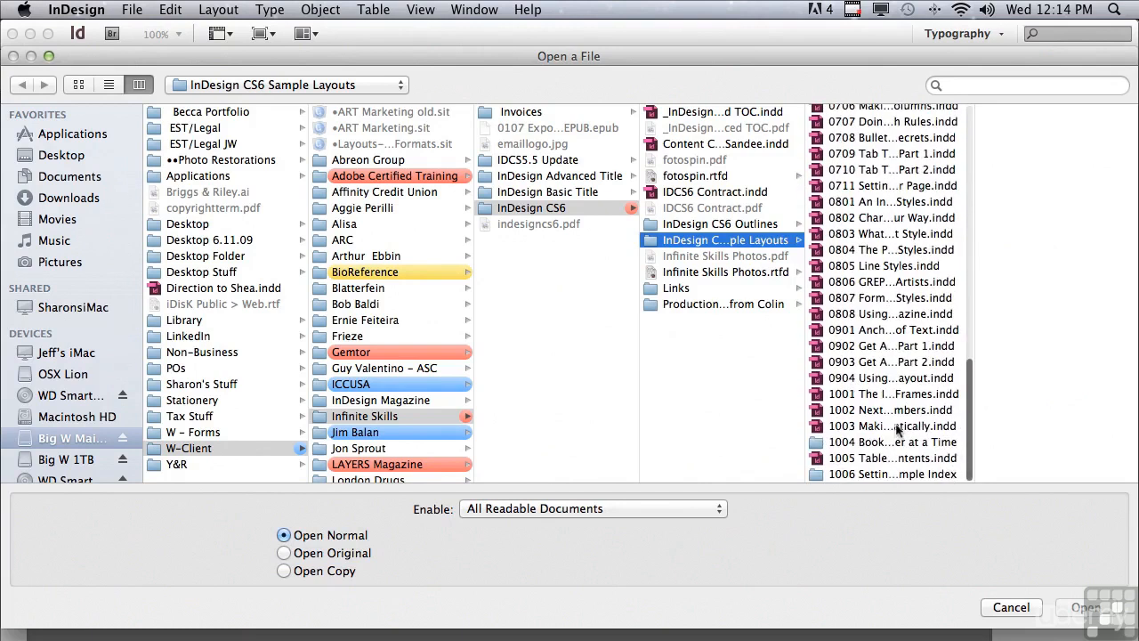
{"action": "left_click", "coordinate": [850, 400]}
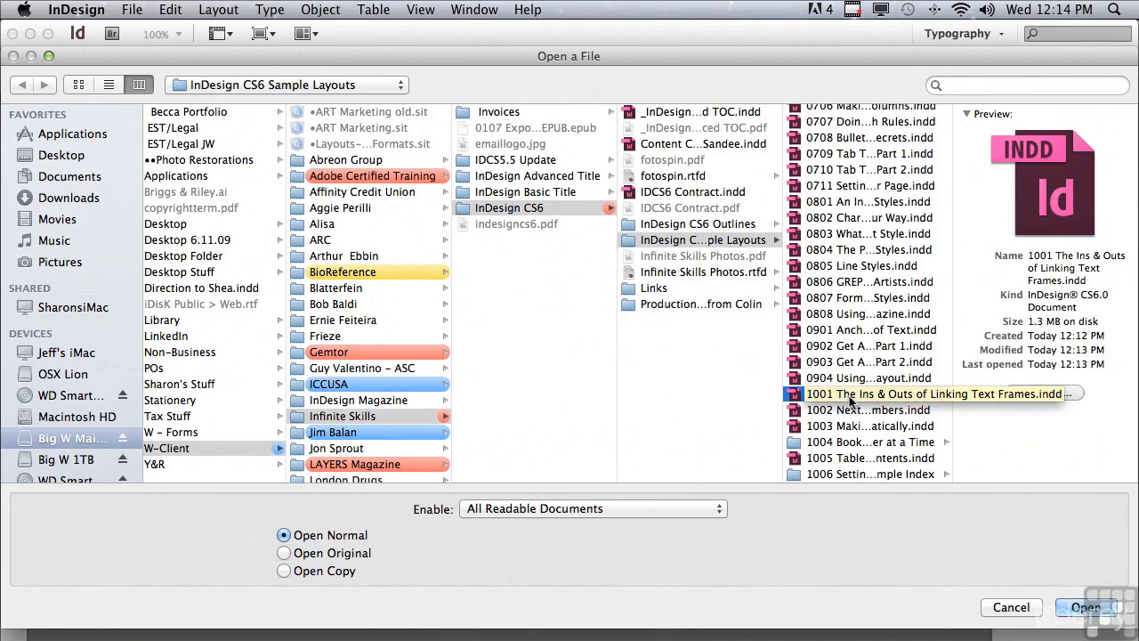
{"action": "left_click", "coordinate": [1065, 612]}
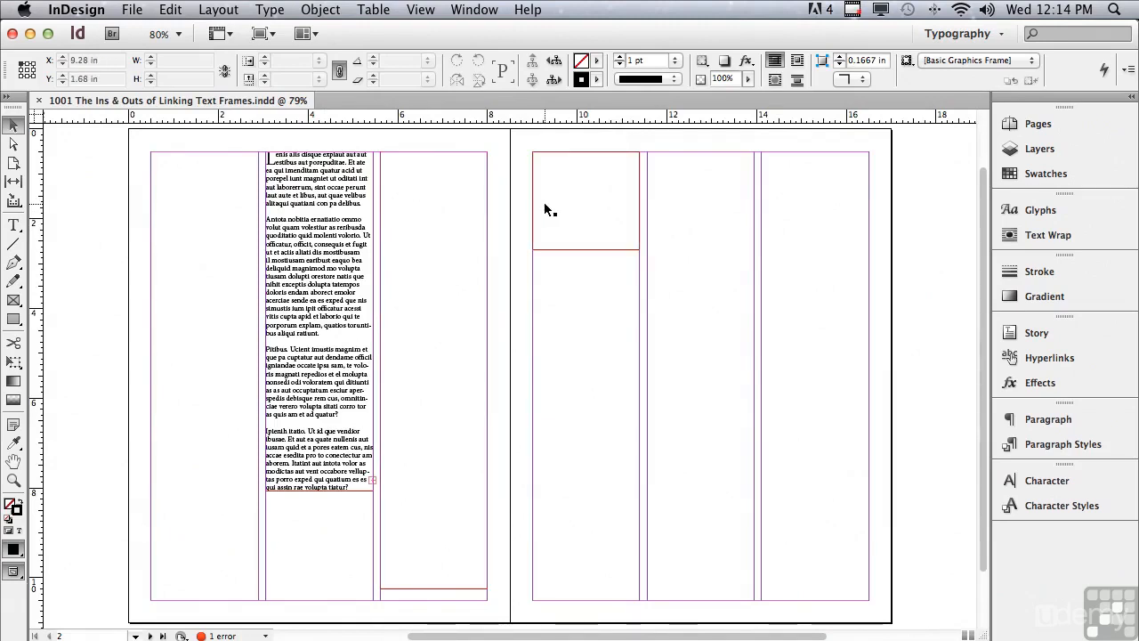
Thread the overset text from the left page's middle-column frame into the empty frame in its third column
{"action": "left_click", "coordinate": [303, 187]}
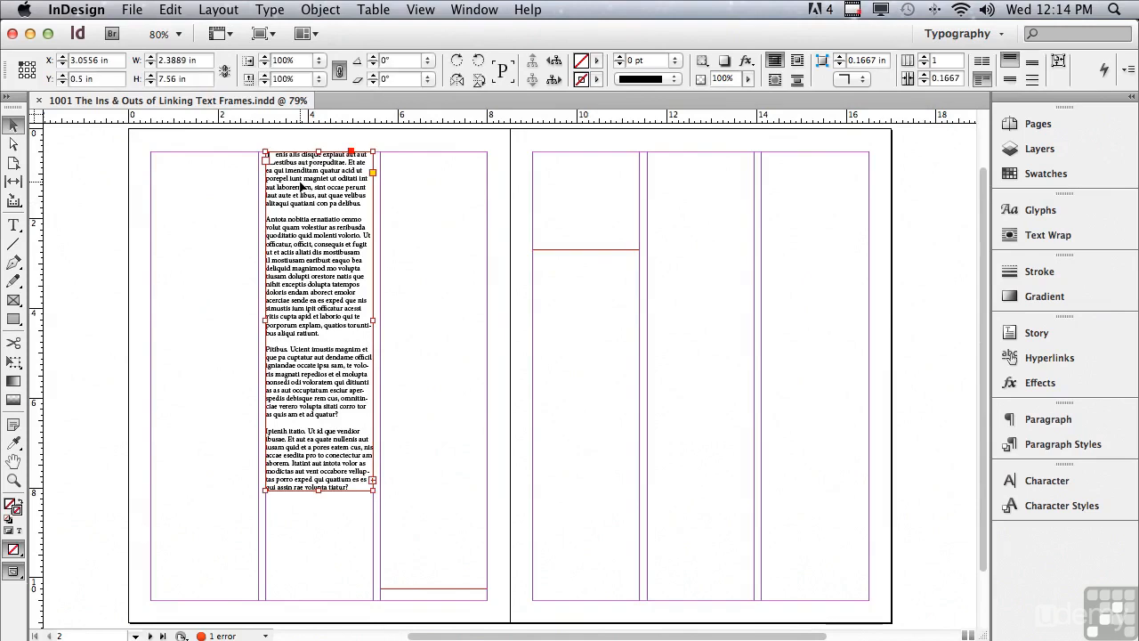
{"action": "left_click", "coordinate": [372, 480]}
{"action": "left_click", "coordinate": [373, 481]}
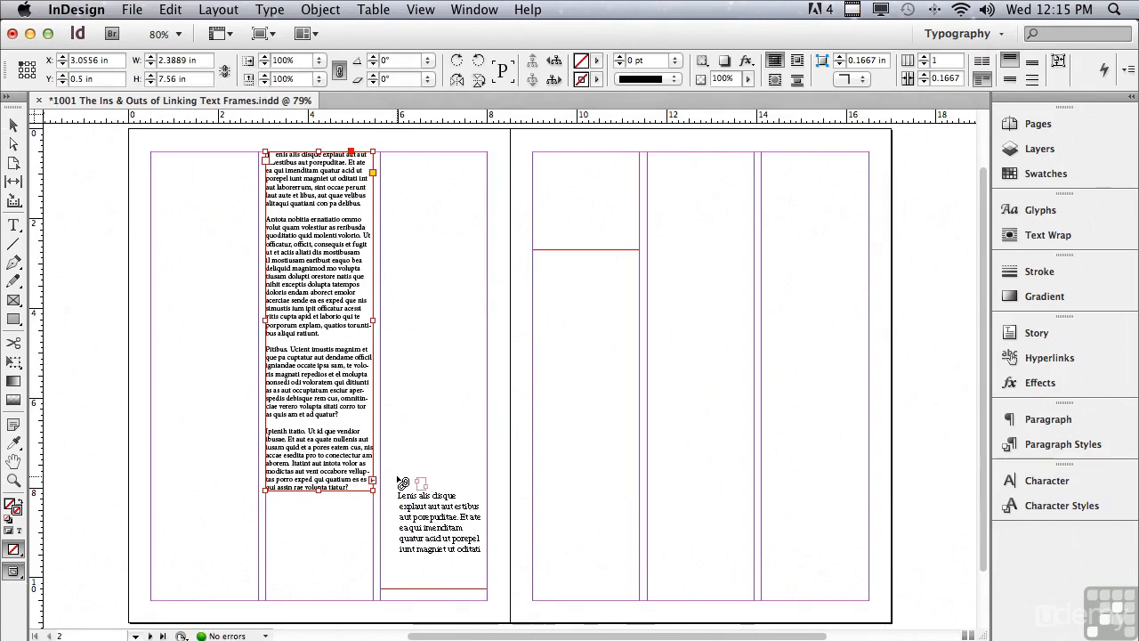
{"action": "left_click", "coordinate": [434, 242]}
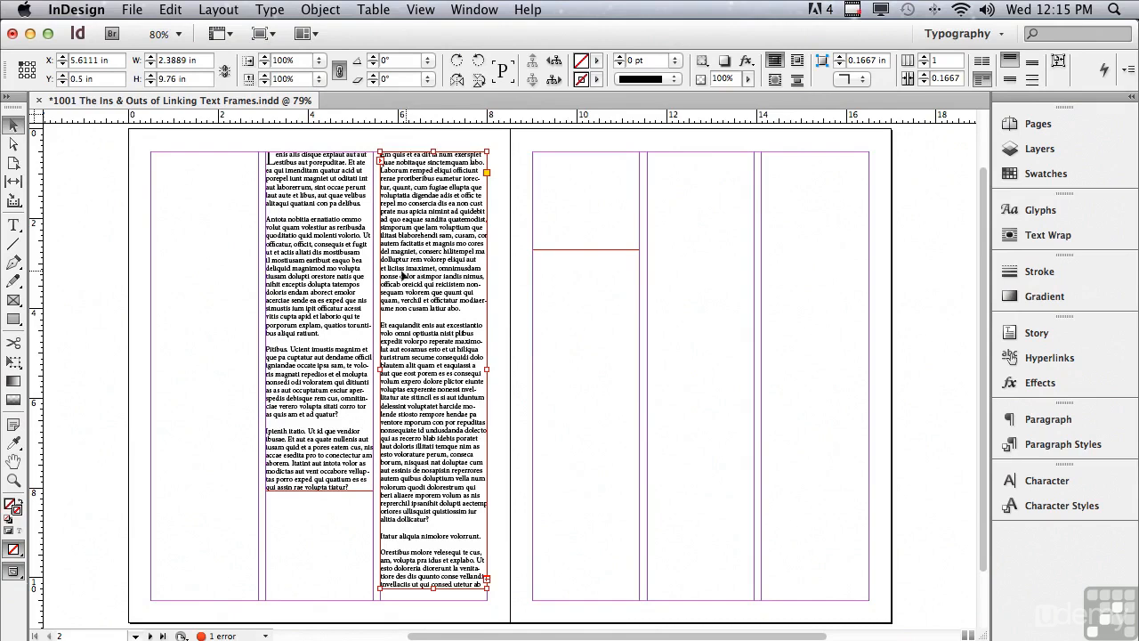
Turn on the display of text threads between the linked frames
{"action": "left_click", "coordinate": [422, 10]}
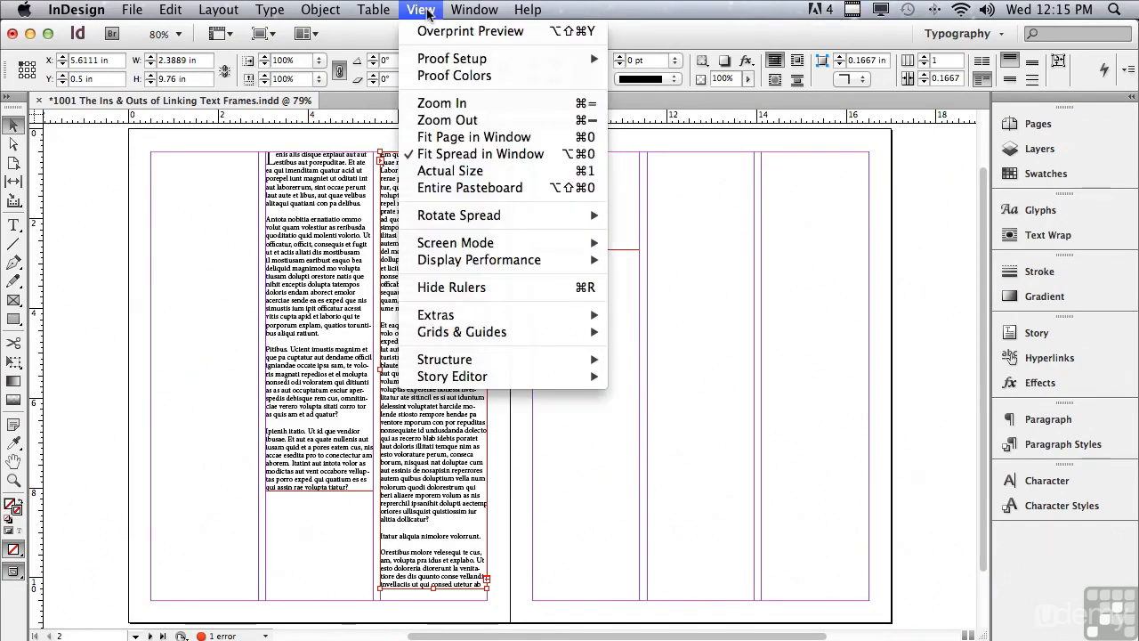
{"action": "mouse_move", "coordinate": [440, 312]}
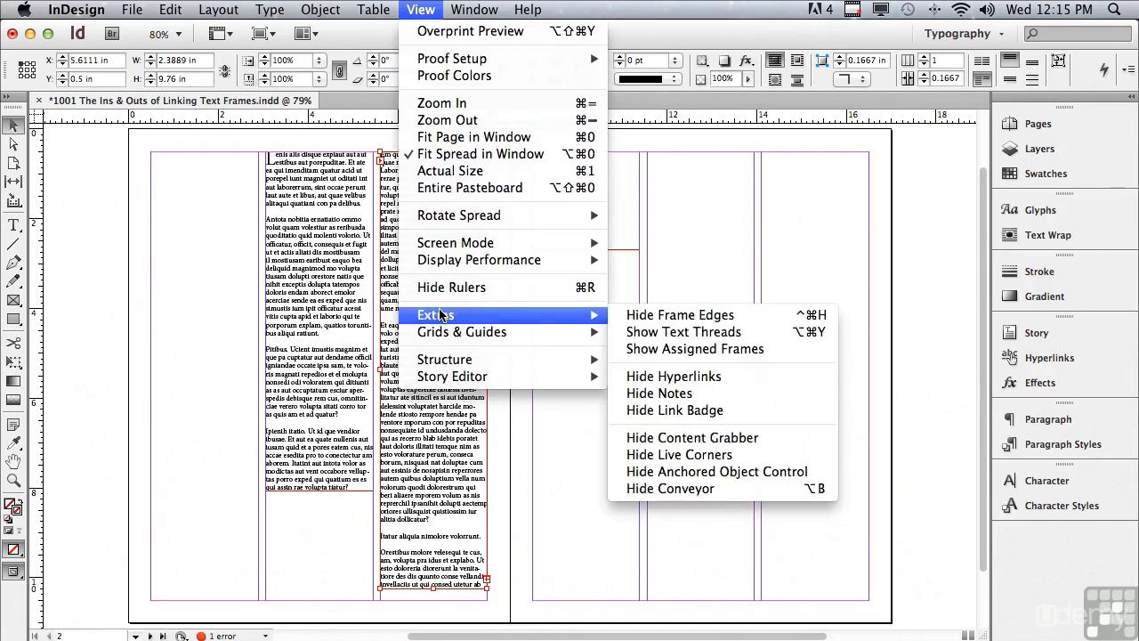
{"action": "left_click", "coordinate": [621, 334]}
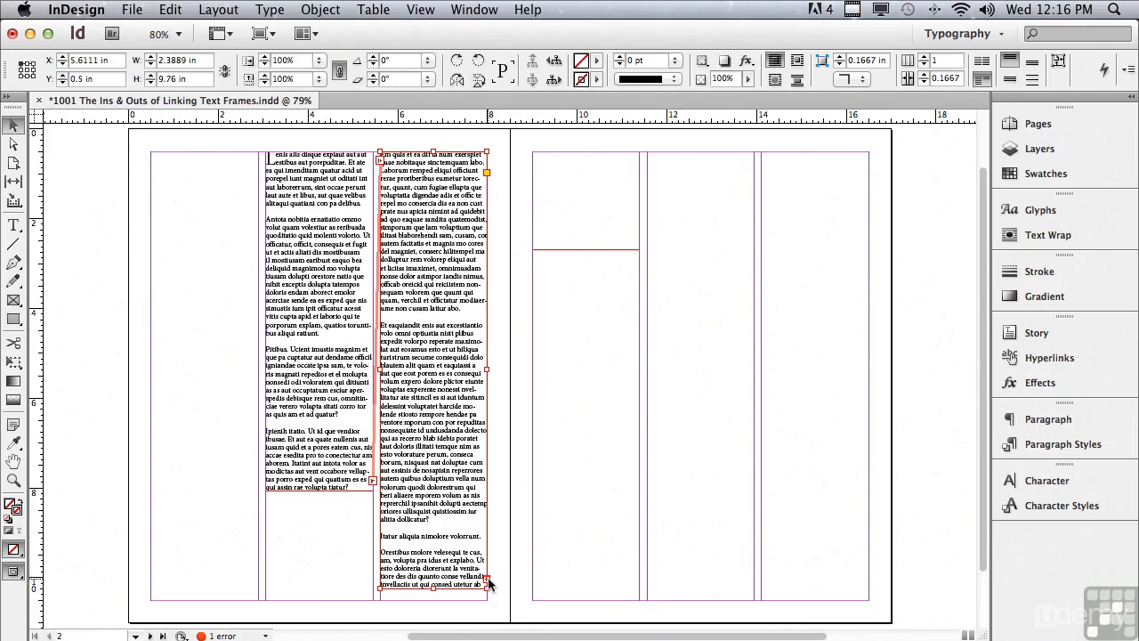
Thread the left page's third-column frame into the short frame on the right page, and shorten the third-column frame to about 9.7 in
{"action": "left_click", "coordinate": [487, 581]}
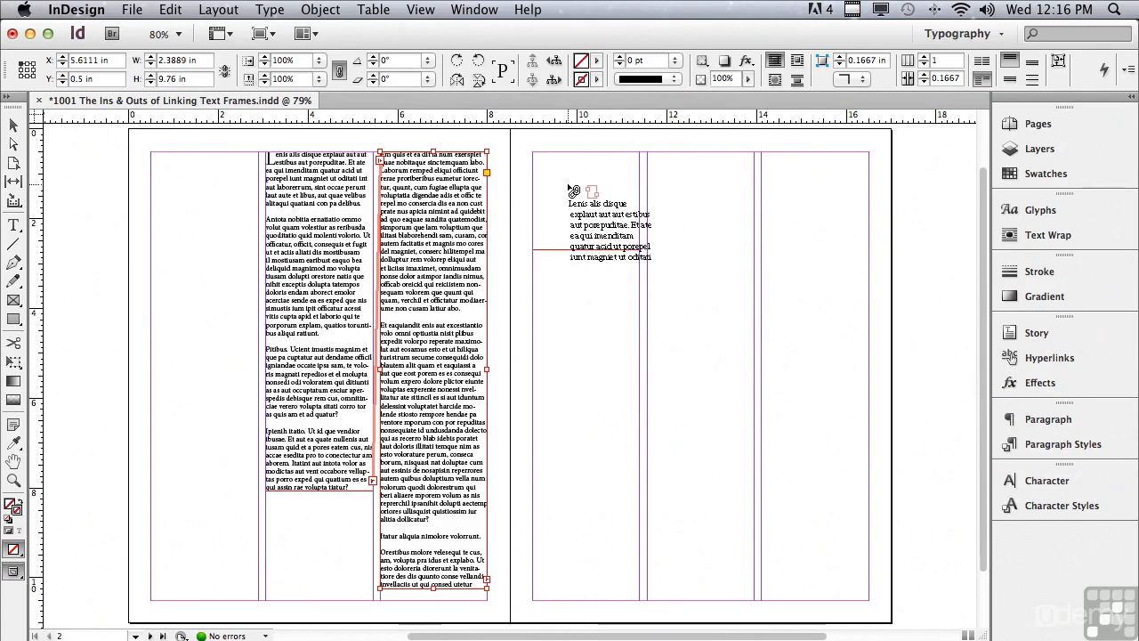
{"action": "mouse_move", "coordinate": [570, 188]}
{"action": "left_mouse_down"}
{"action": "mouse_move", "coordinate": [561, 178]}
{"action": "mouse_move", "coordinate": [566, 186]}
{"action": "left_mouse_up"}
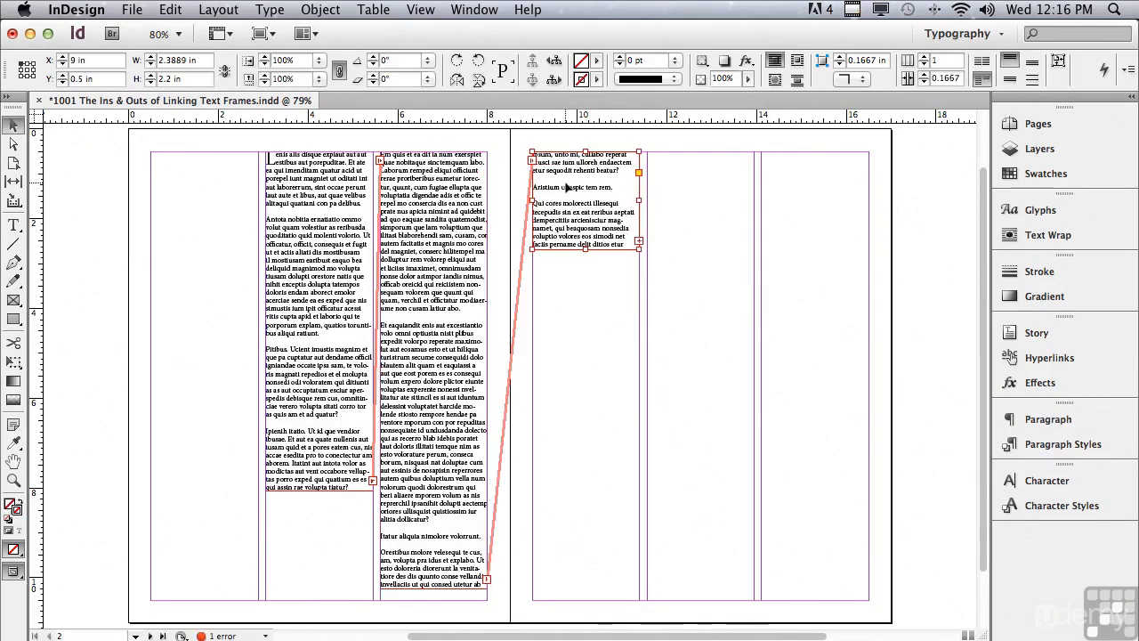
{"action": "left_click", "coordinate": [454, 539]}
{"action": "mouse_move", "coordinate": [433, 588]}
{"action": "left_mouse_down"}
{"action": "mouse_move", "coordinate": [432, 554]}
{"action": "mouse_move", "coordinate": [434, 589]}
{"action": "left_mouse_up"}
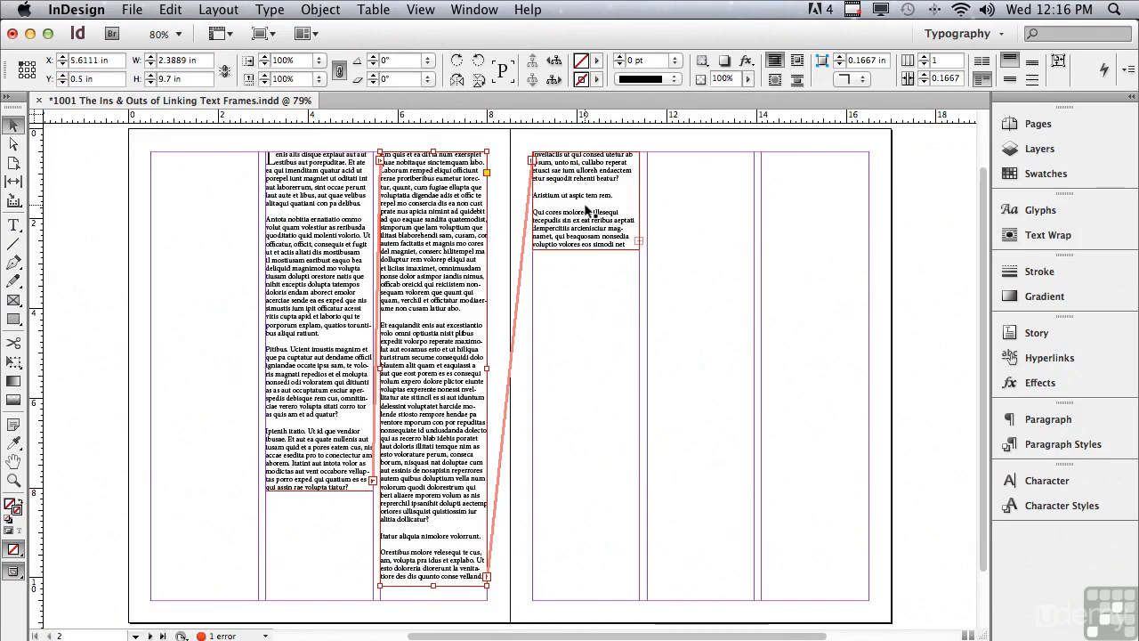
Flow the overset text into new right-page frames: a 10 in high one in the middle column and one about 9.7 in high in the last
{"action": "left_click", "coordinate": [637, 238]}
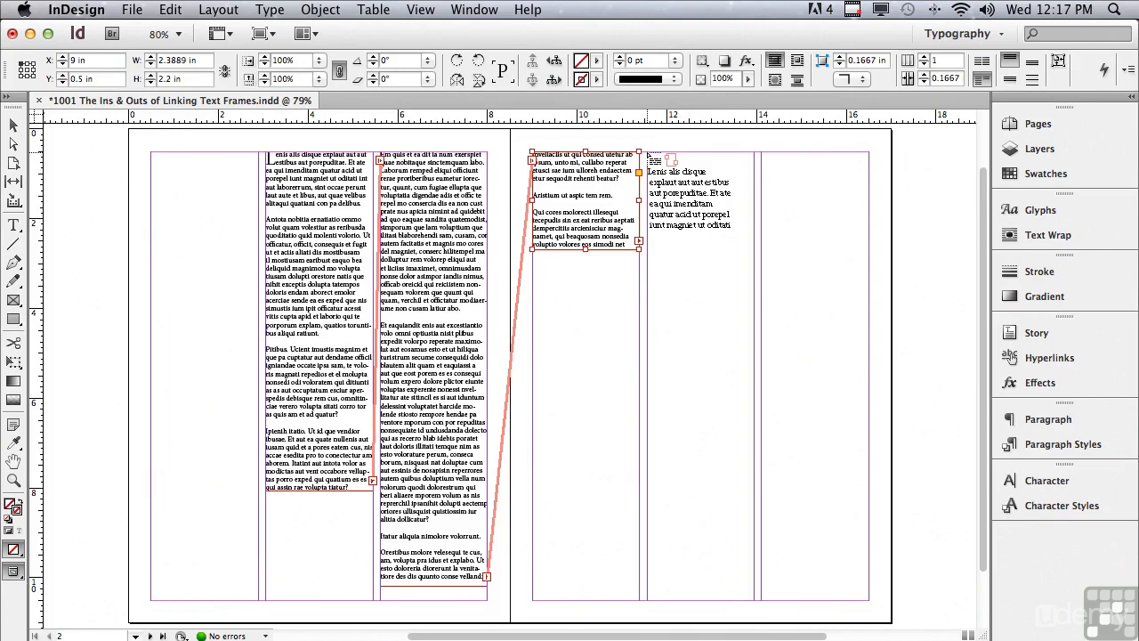
{"action": "left_click", "coordinate": [651, 157]}
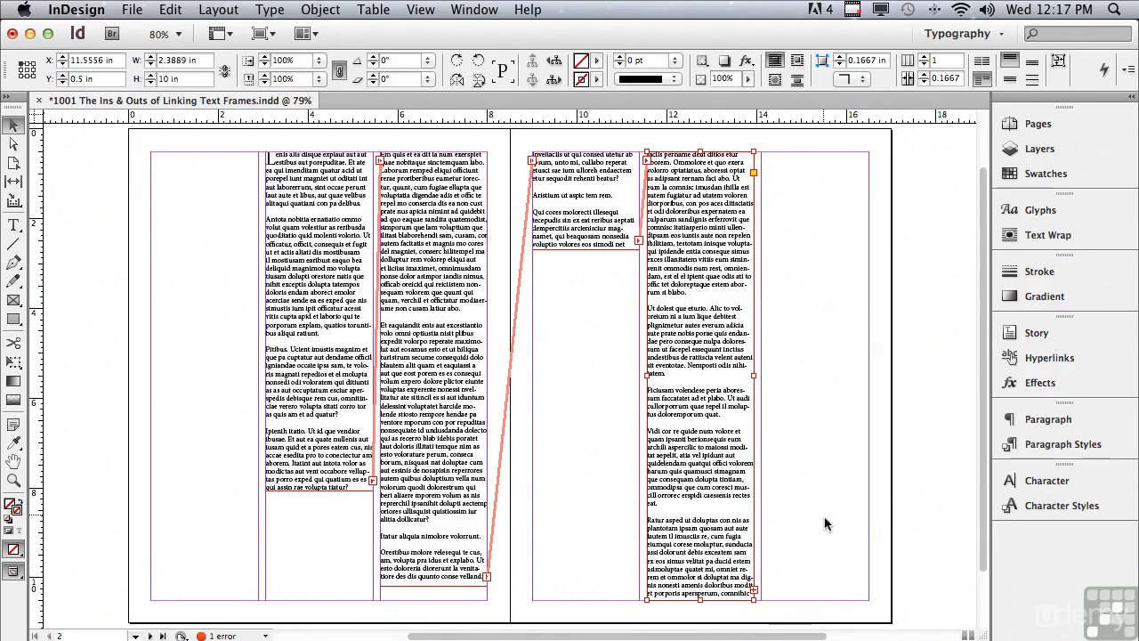
{"action": "left_click", "coordinate": [754, 589]}
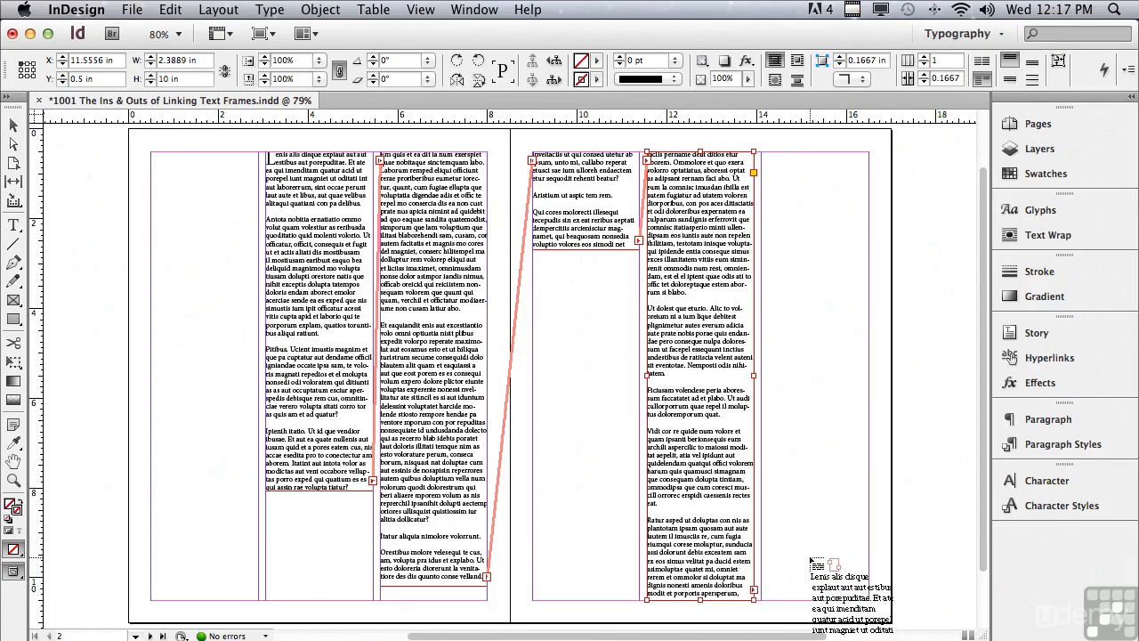
{"action": "left_click", "coordinate": [763, 158]}
{"action": "left_click_drag", "start_coordinate": [763, 158], "coordinate": [866, 586]}
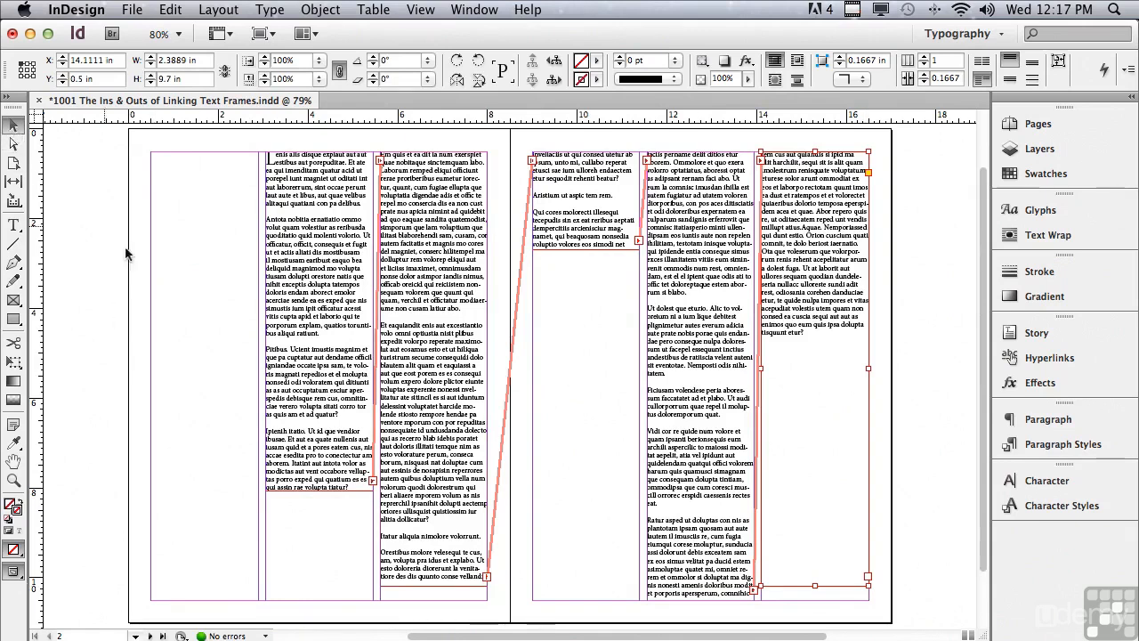
Try shortening the left page's third-column frame to about 8.42 in, and restore its height to about 9.7 in
{"action": "left_click", "coordinate": [395, 545]}
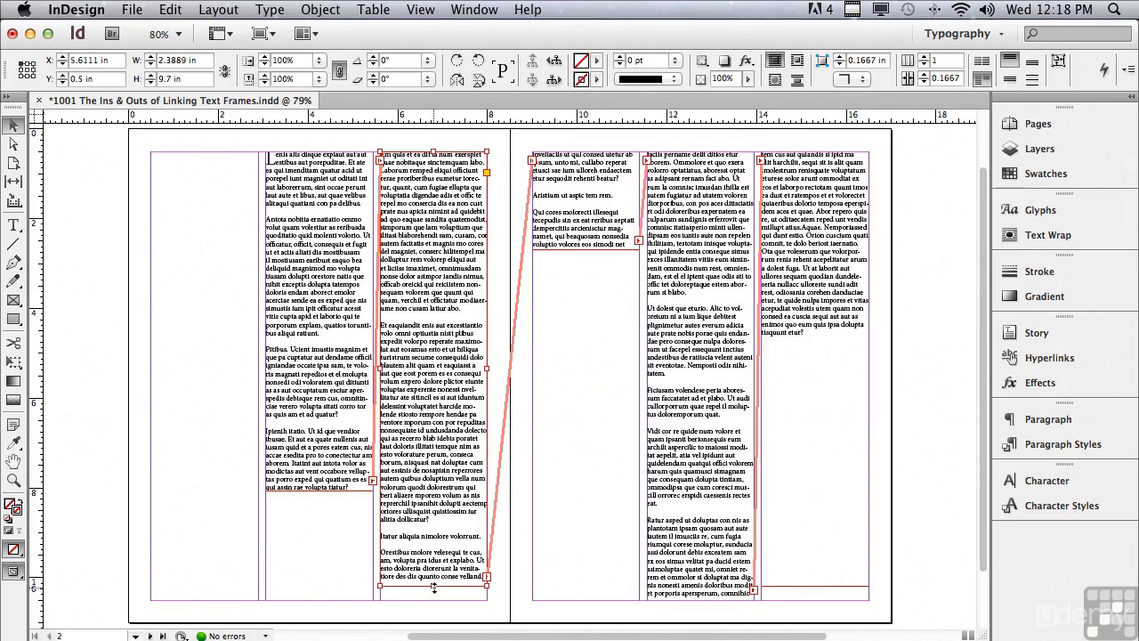
{"action": "left_click_drag", "start_coordinate": [433, 586], "coordinate": [433, 529]}
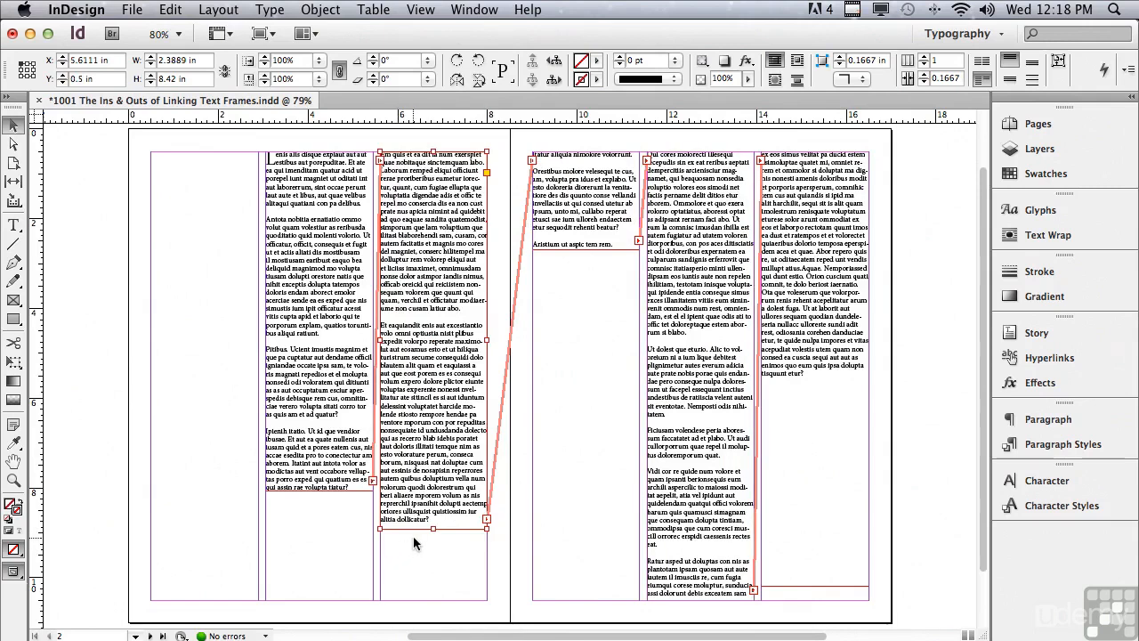
{"action": "left_click_drag", "start_coordinate": [434, 527], "coordinate": [431, 589]}
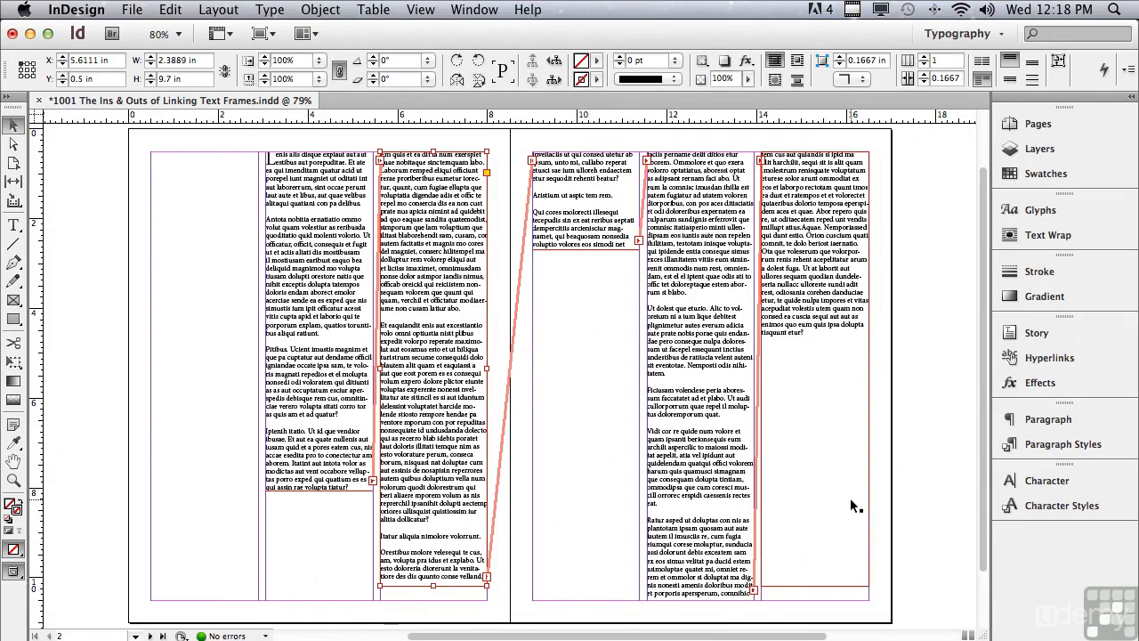
Delete the short first-column frame on the right page, and select the left page's third-column frame to check its text thread
{"action": "left_click", "coordinate": [558, 168]}
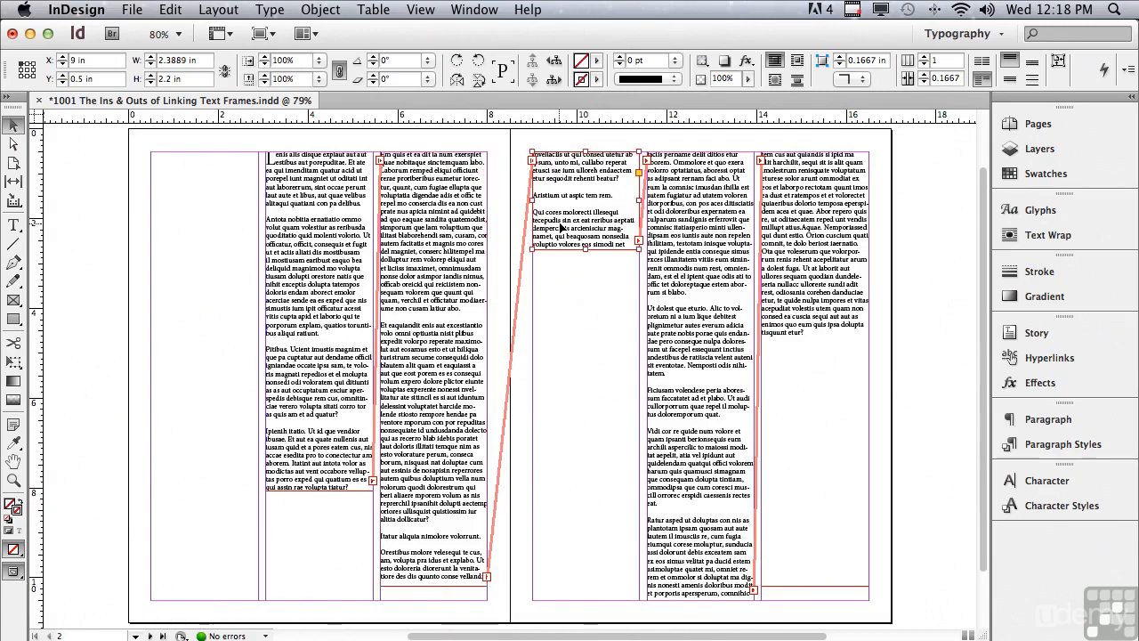
{"action": "key", "text": "Delete"}
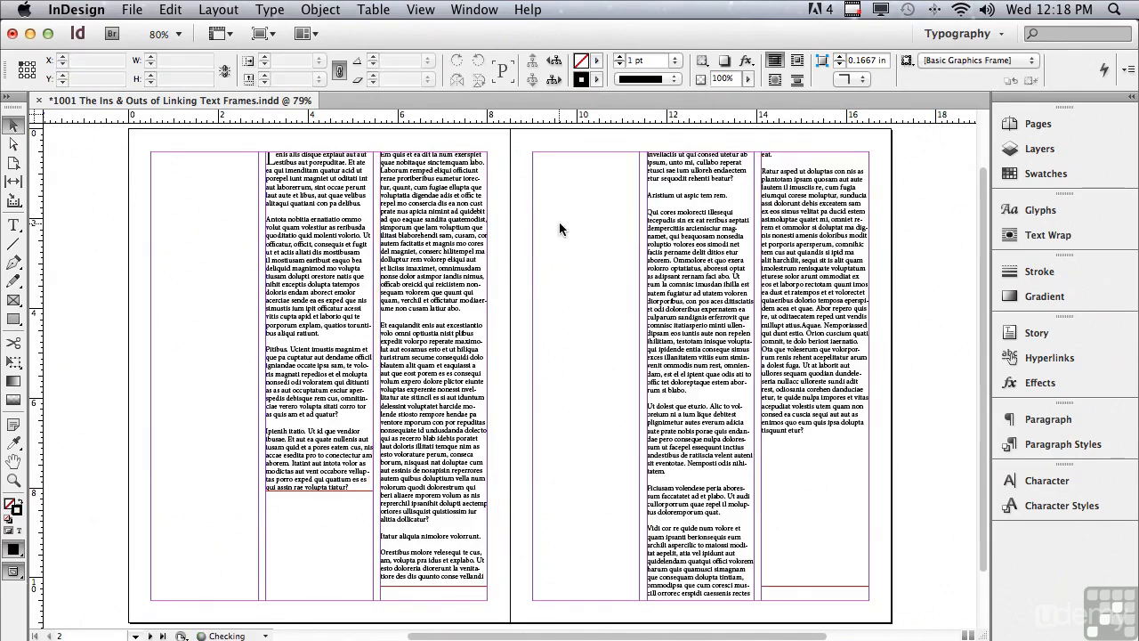
{"action": "left_click", "coordinate": [444, 389]}
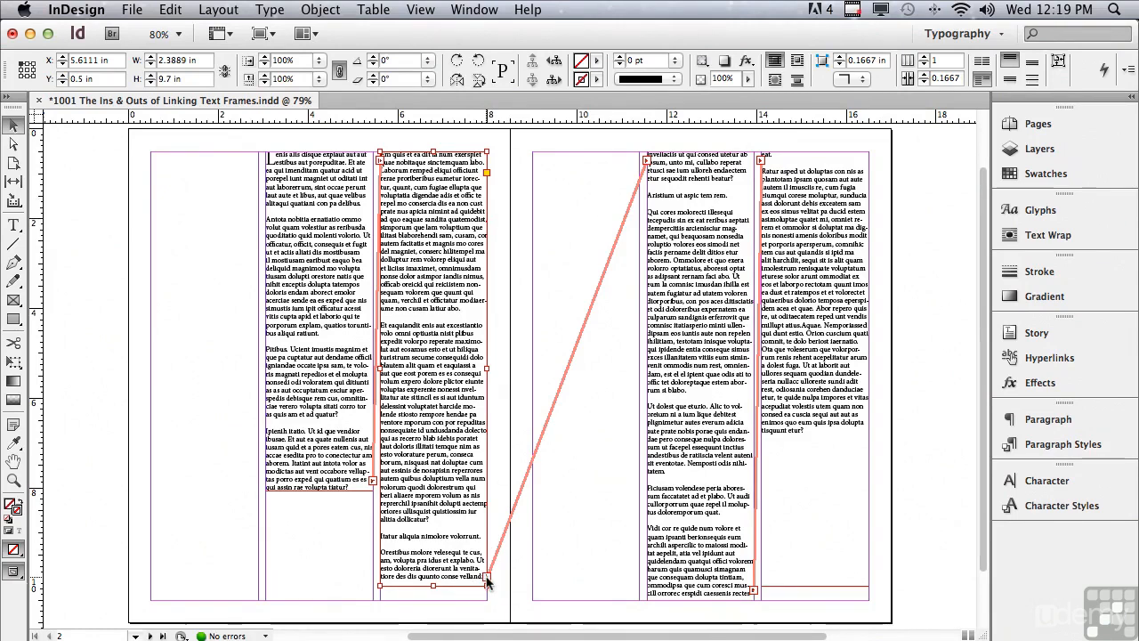
Insert a new threaded frame about 9.02 in high in the right page's first column, linked ahead of the middle-column frame
{"action": "left_click", "coordinate": [617, 176]}
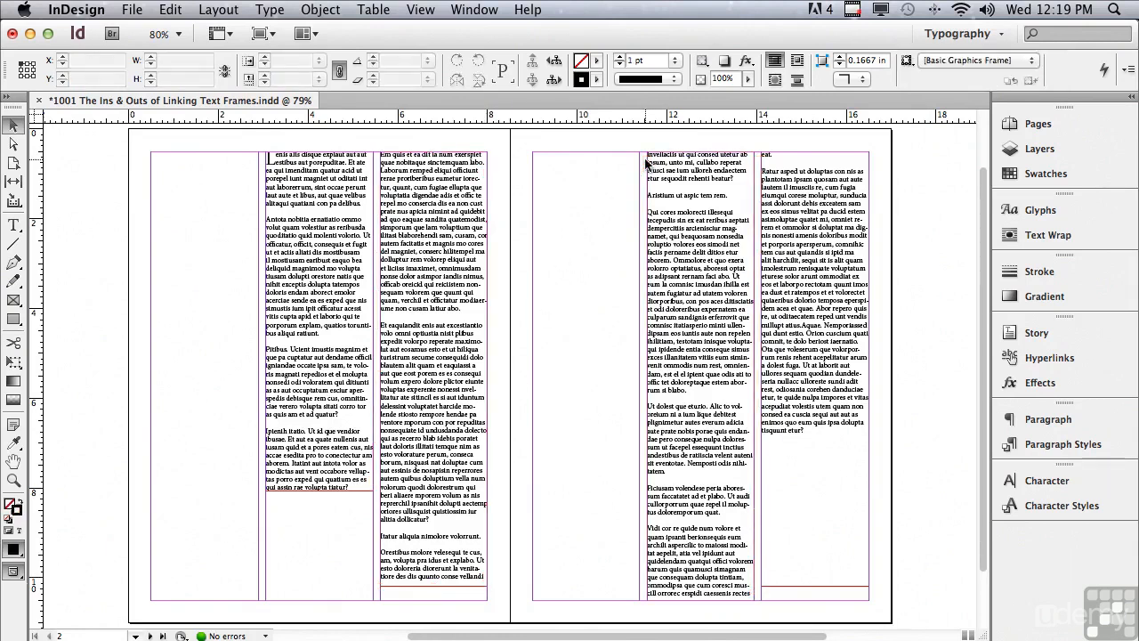
{"action": "left_click", "coordinate": [651, 176]}
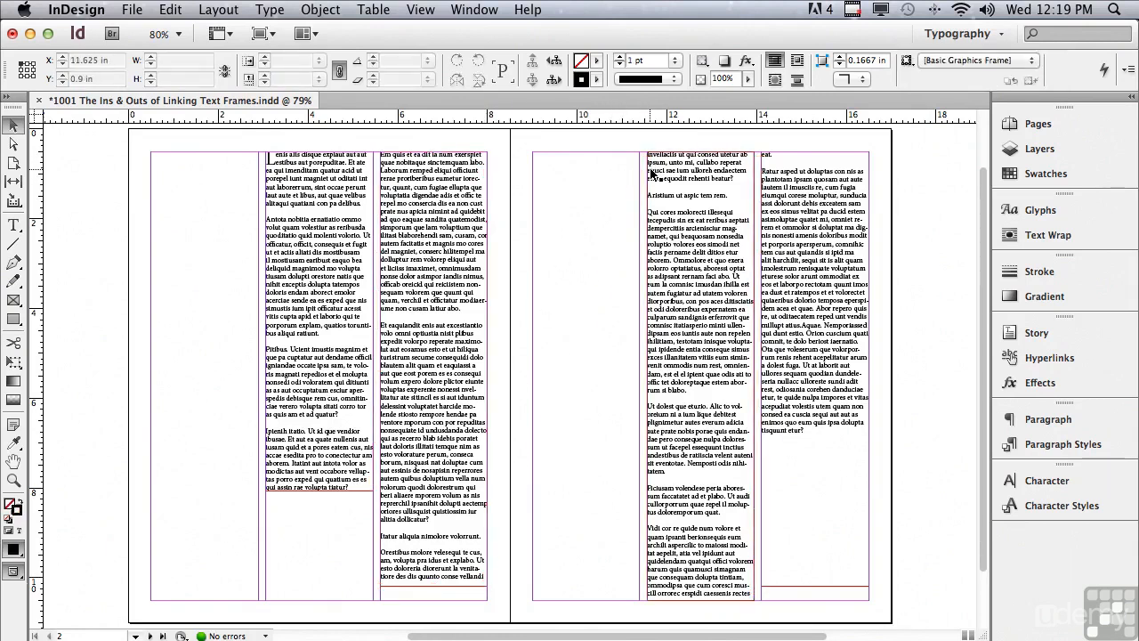
{"action": "left_click", "coordinate": [647, 161]}
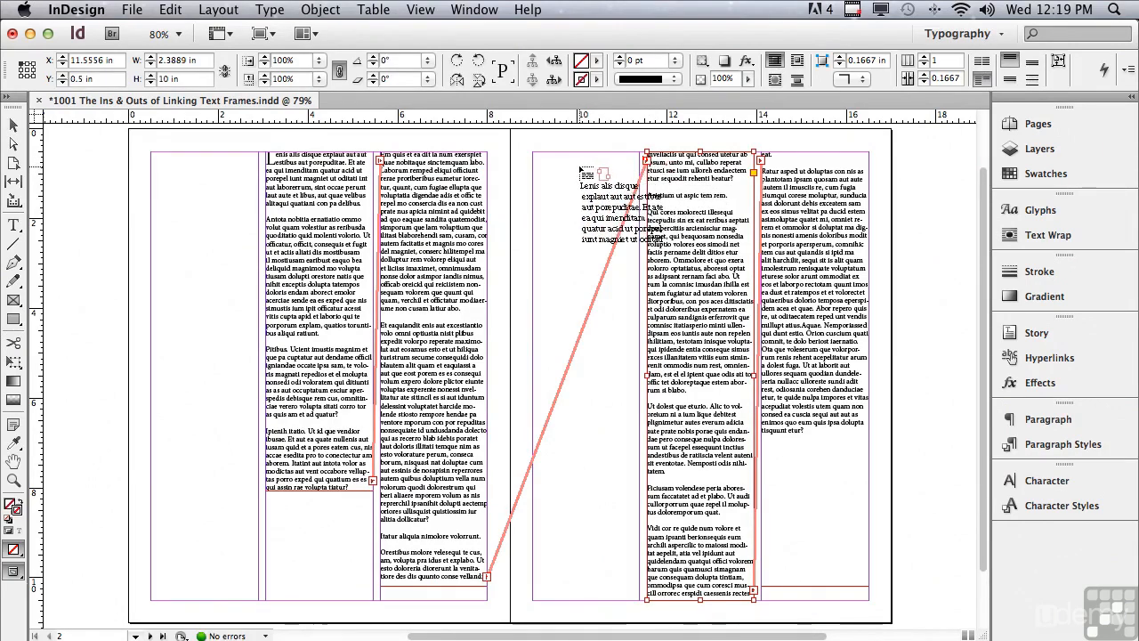
{"action": "left_click_drag", "start_coordinate": [534, 158], "coordinate": [639, 554]}
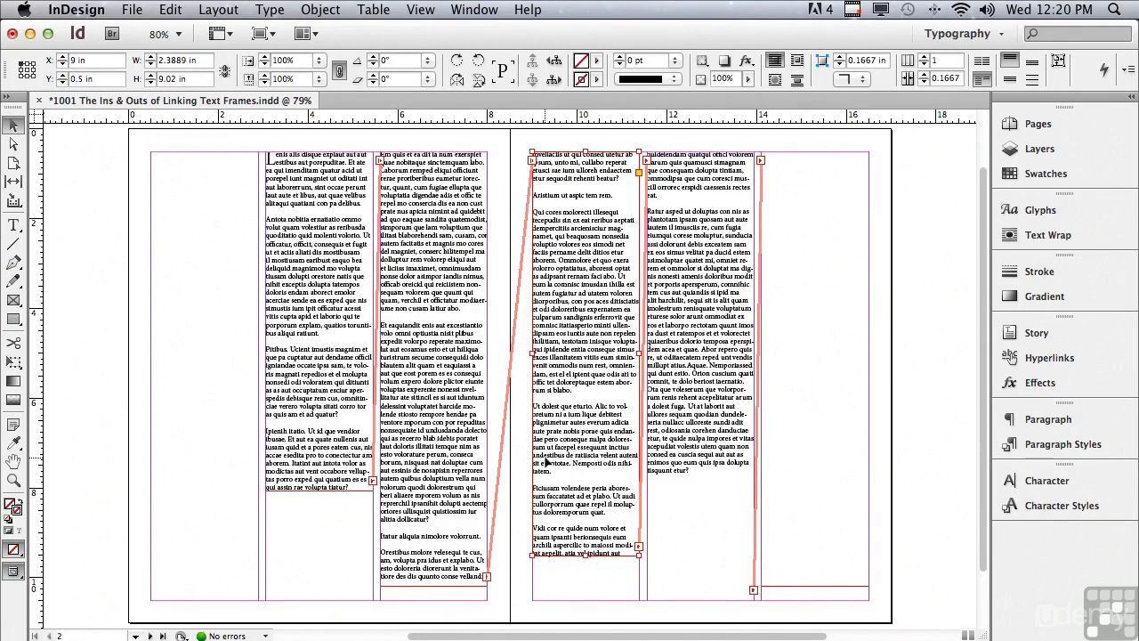
Draw a new starting frame about 6.94 in high in the left page's first column, linked ahead of the middle-column frame
{"action": "left_click", "coordinate": [273, 279]}
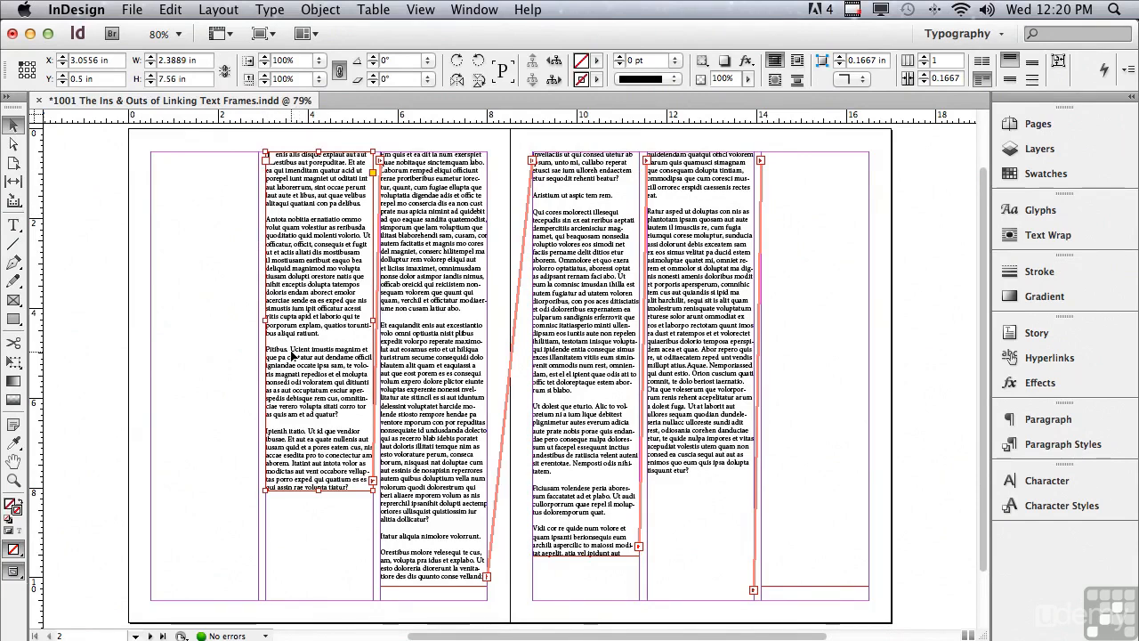
{"action": "left_click", "coordinate": [266, 161]}
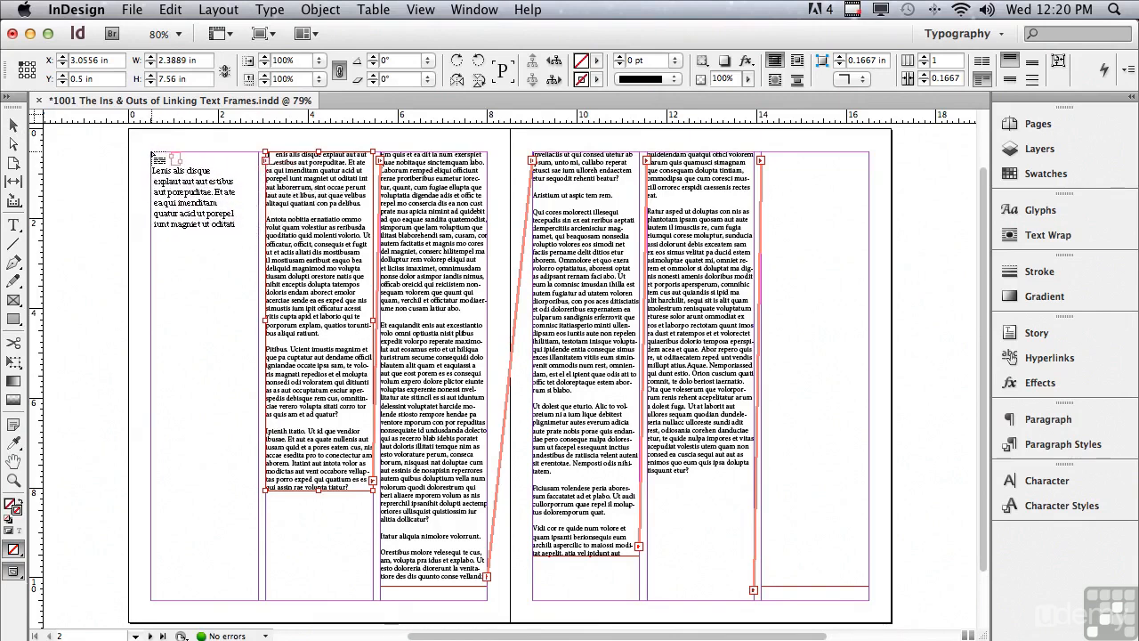
{"action": "left_click_drag", "start_coordinate": [153, 155], "coordinate": [258, 463]}
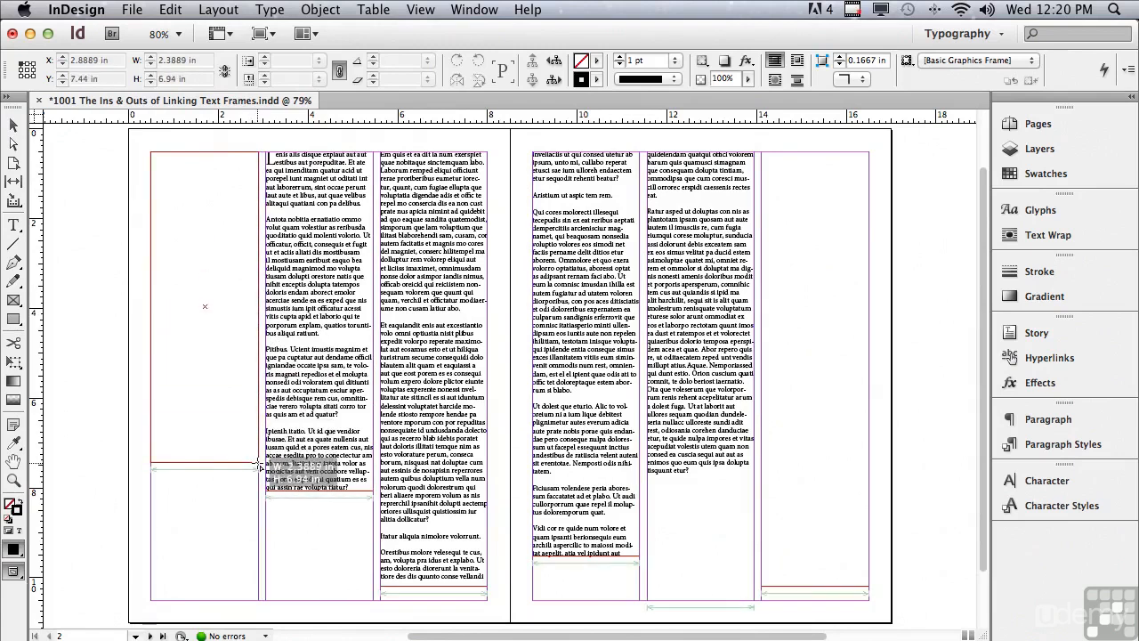